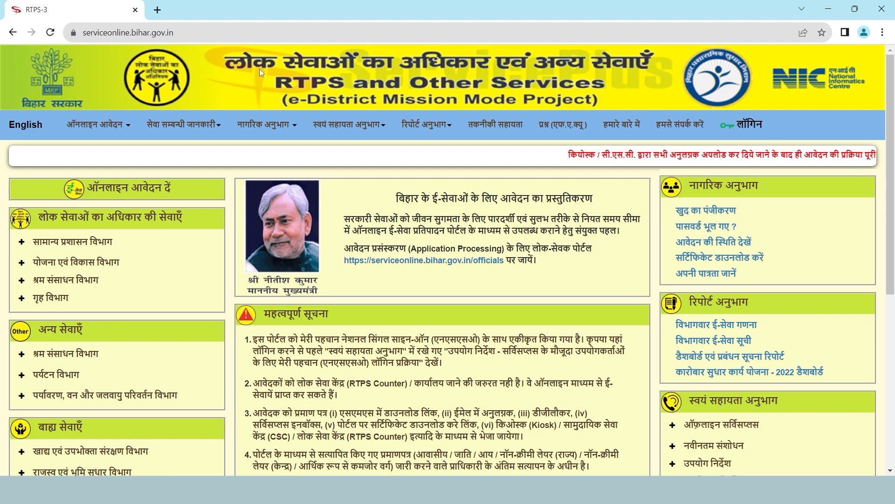
Open the circle-level (अंचल स्तर पर) Income Certificate form under Public Services > General Administration
mouse_move(130, 124)
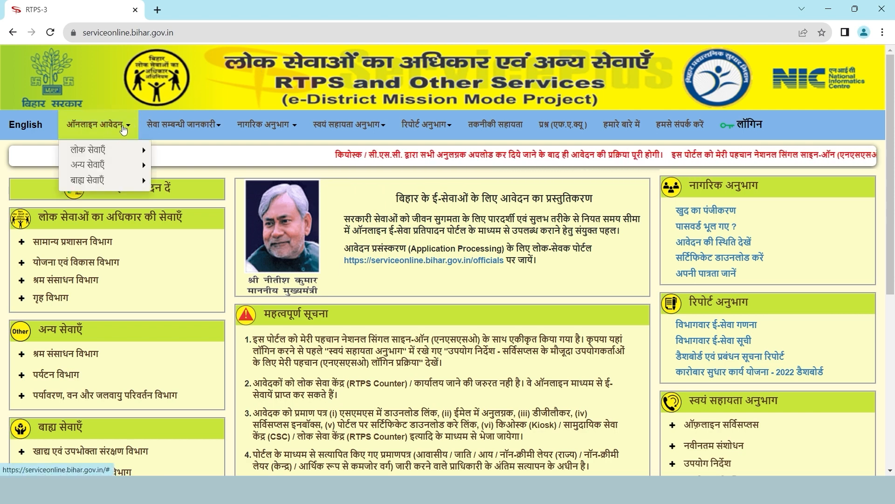
mouse_move(119, 151)
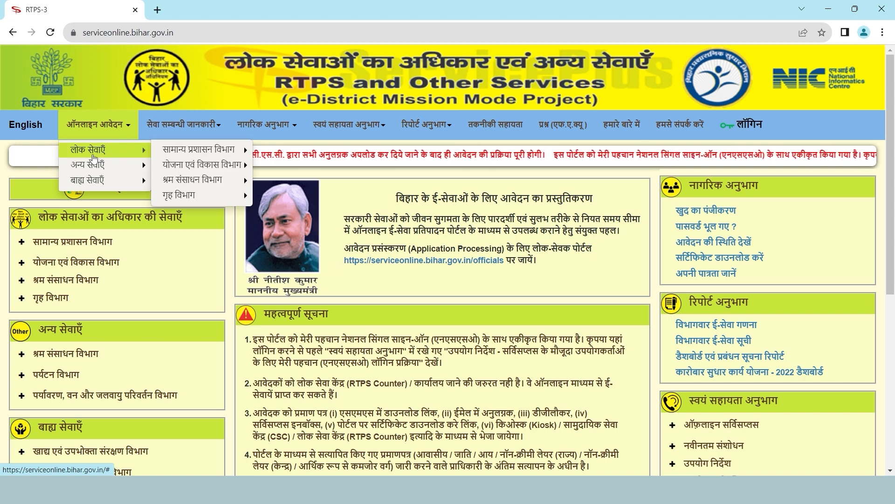
mouse_move(170, 153)
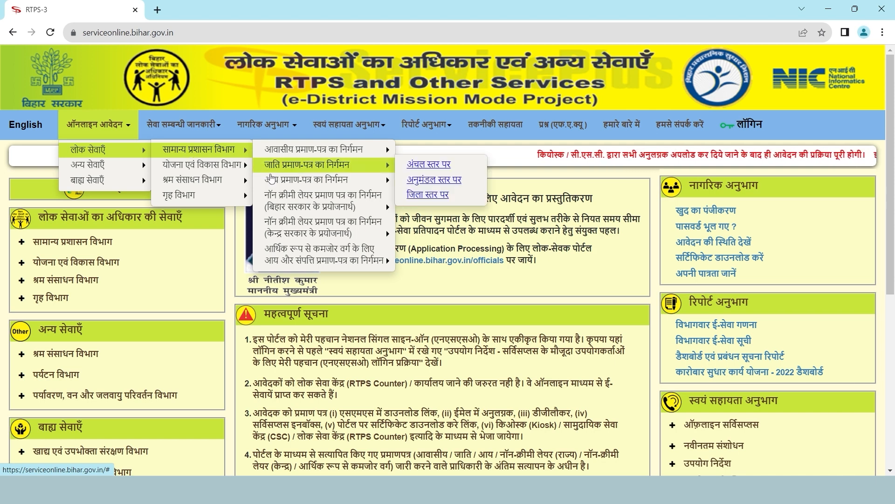
mouse_move(272, 183)
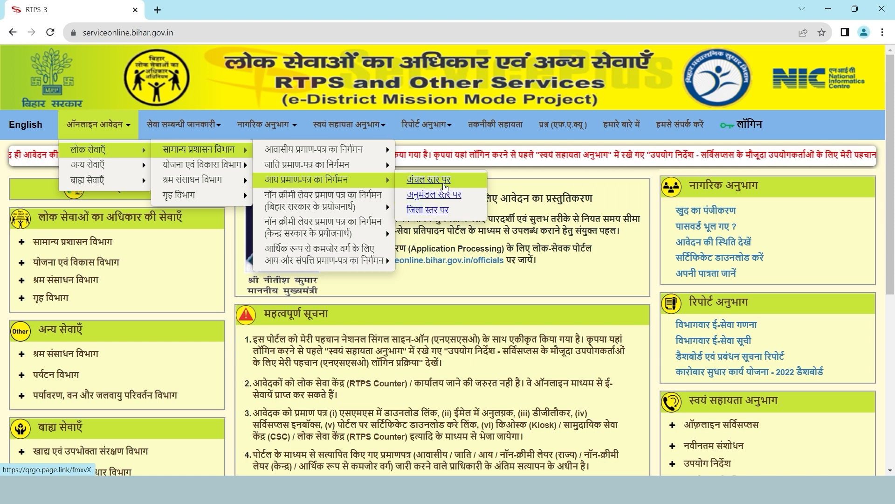
click(445, 185)
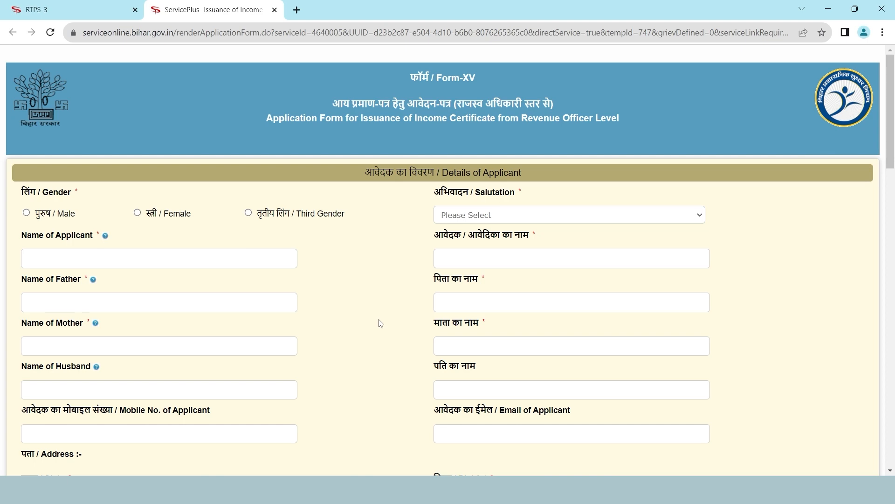
scroll(381, 323, down, 12)
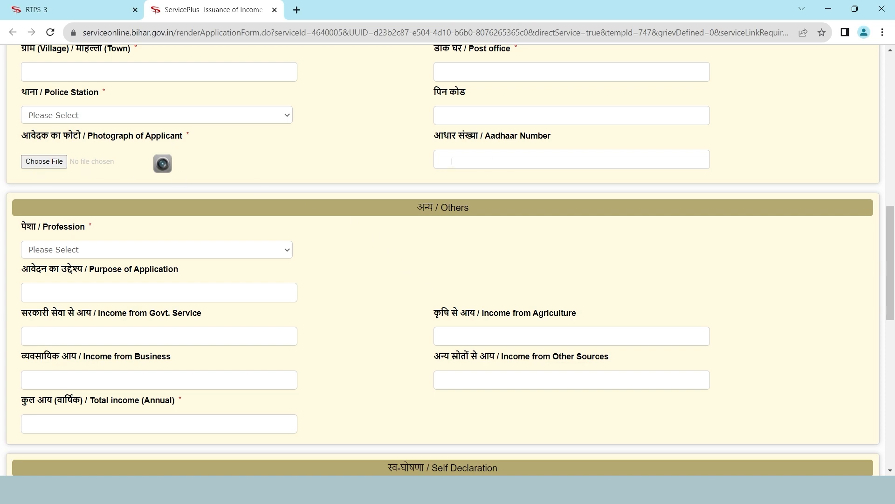
scroll(351, 367, down, 3)
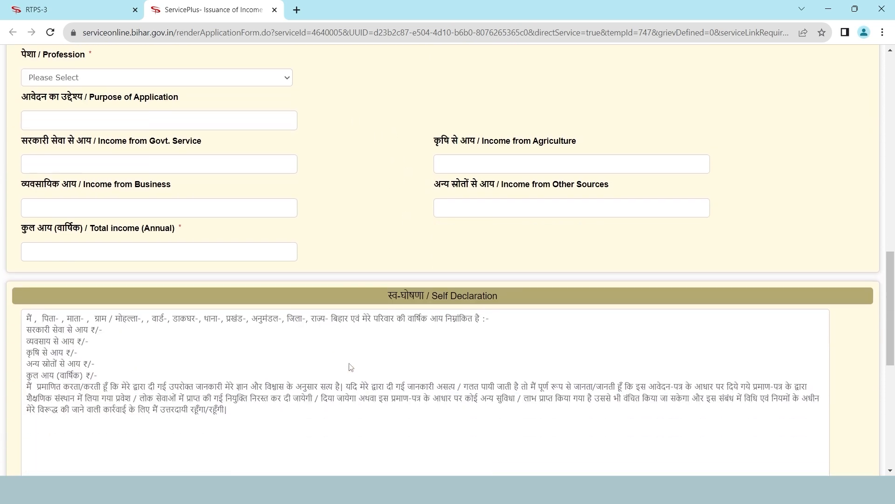
scroll(360, 316, down, 5)
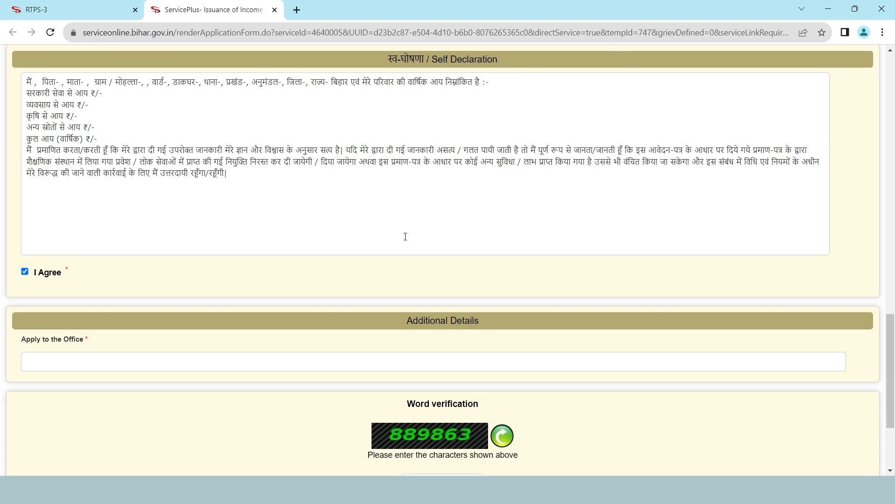
scroll(405, 236, down, 2)
scroll(288, 387, down, 2)
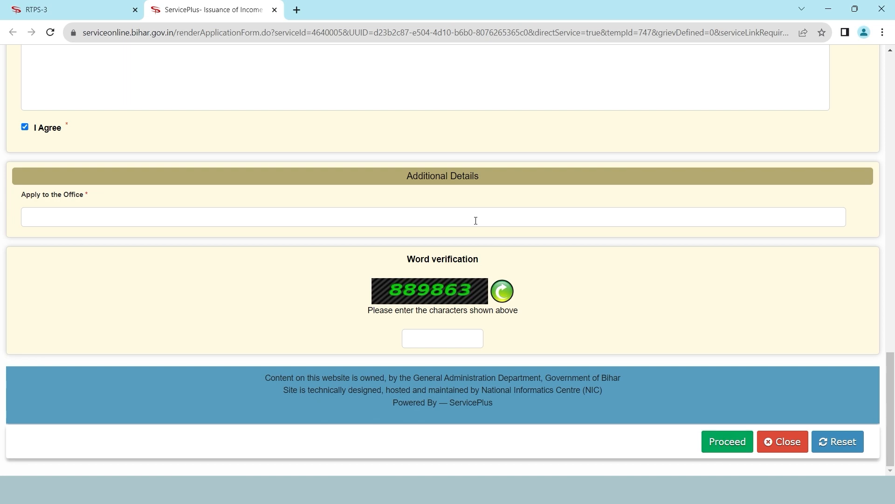
scroll(476, 221, up, 20)
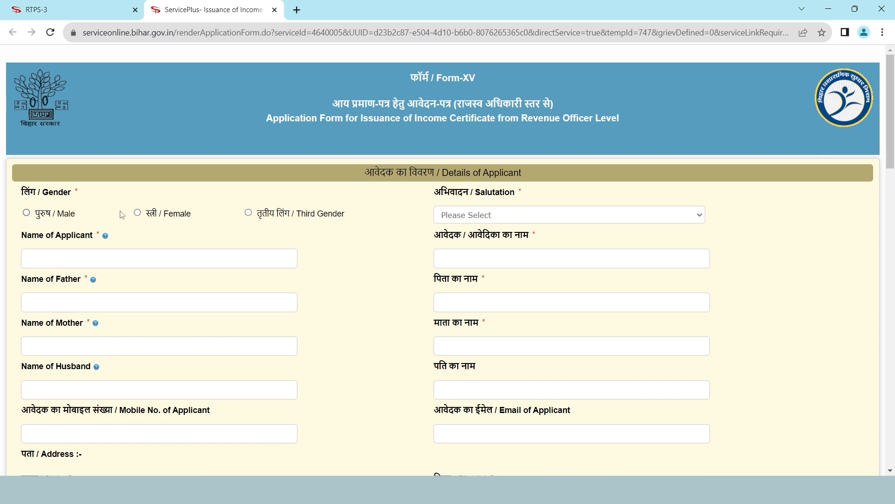
Set gender to Male with salutation 'कोई अभिवादन नहीं', after briefly trying Female
click(27, 214)
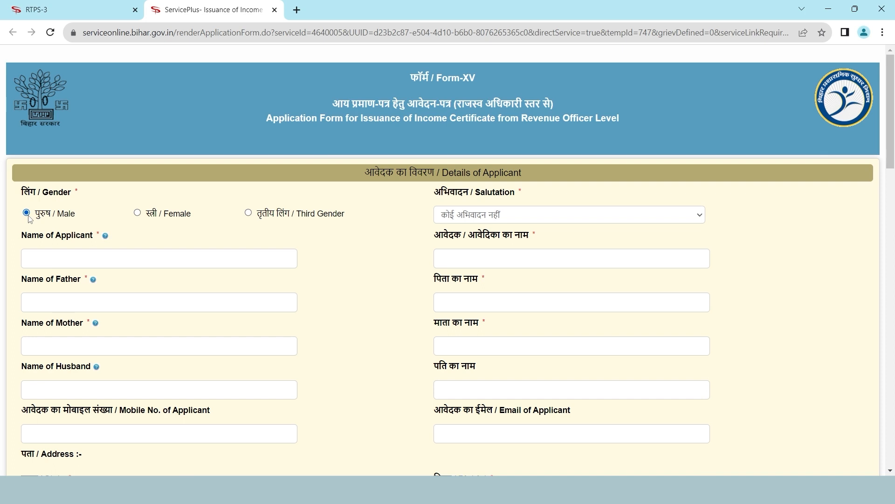
click(483, 219)
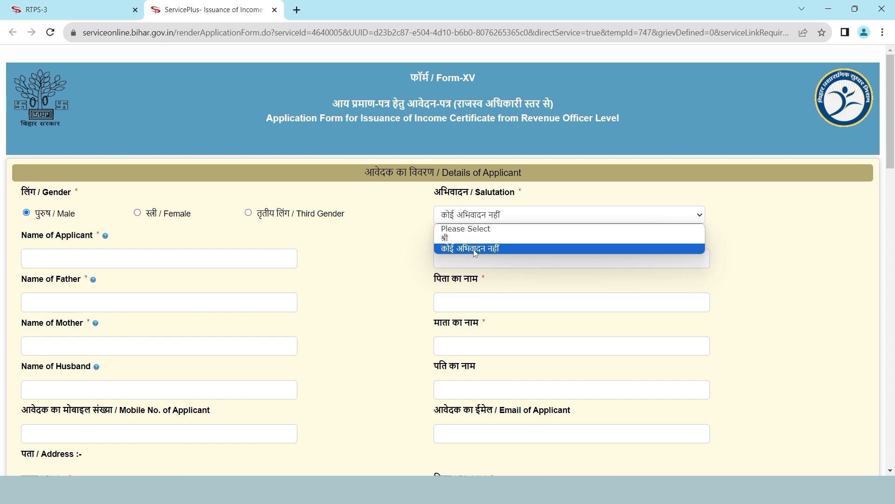
click(447, 250)
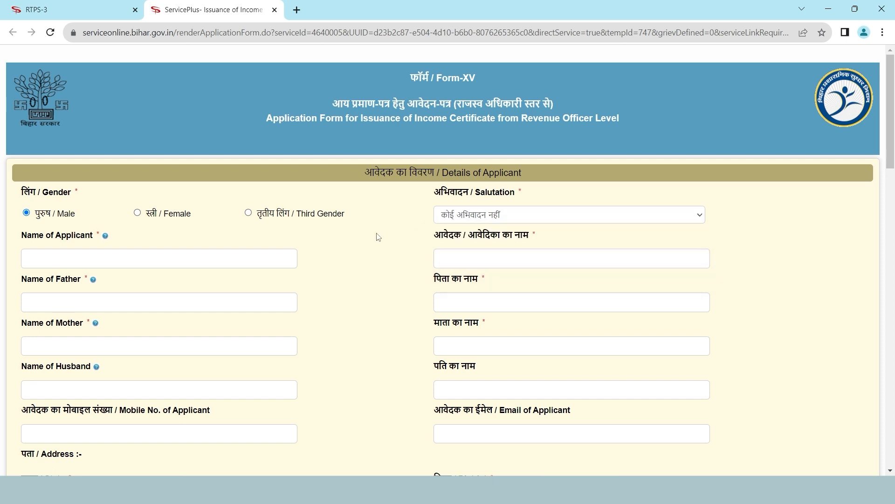
click(138, 214)
click(496, 215)
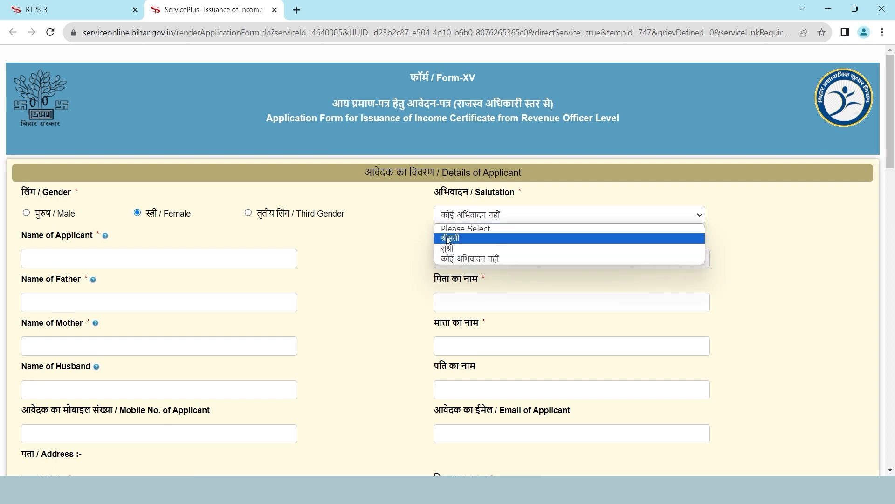
click(473, 259)
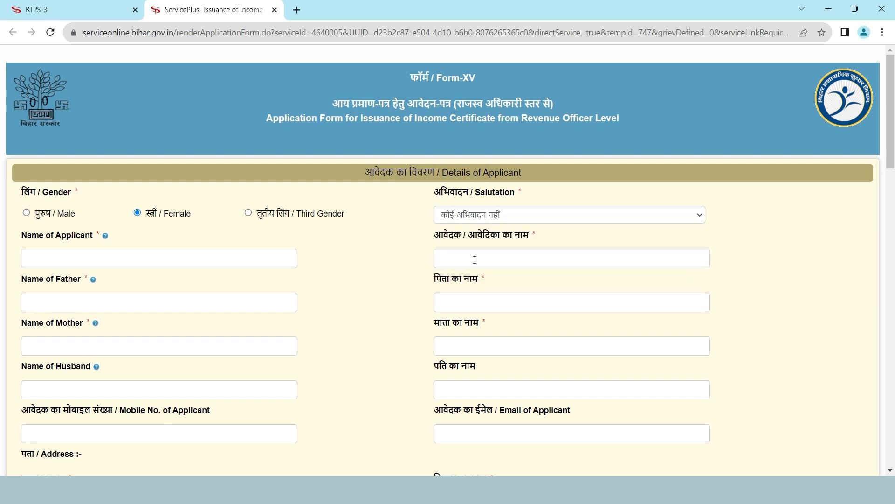
click(27, 212)
click(464, 221)
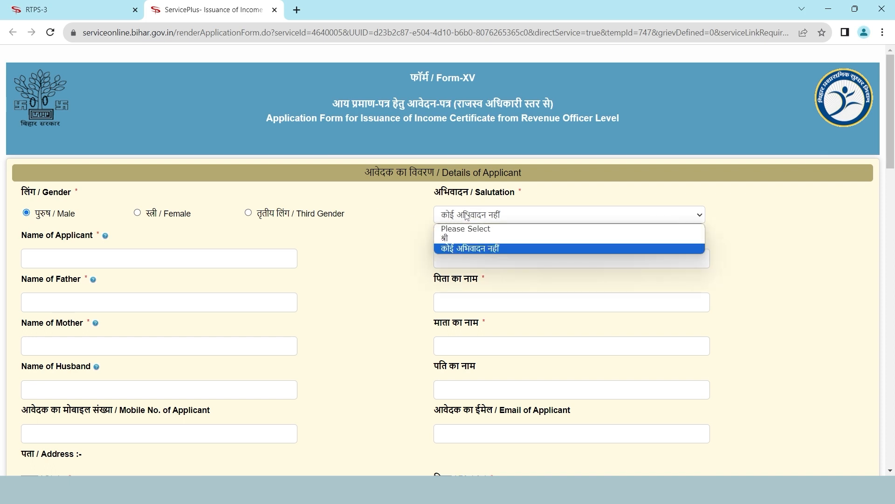
click(497, 248)
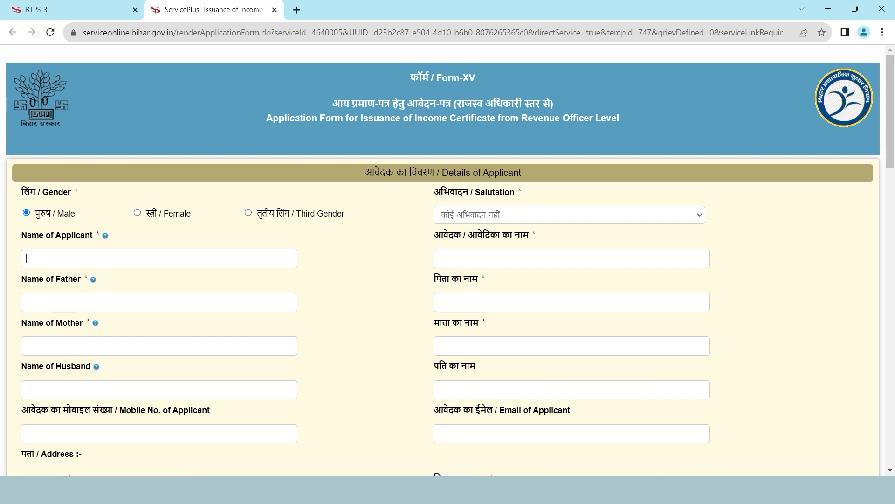
Enter the applicant's name and correct its Hindi spelling
text(Sahil)
key(BackSpace)
text(ee)
key(BackSpace)
key(BackSpace)
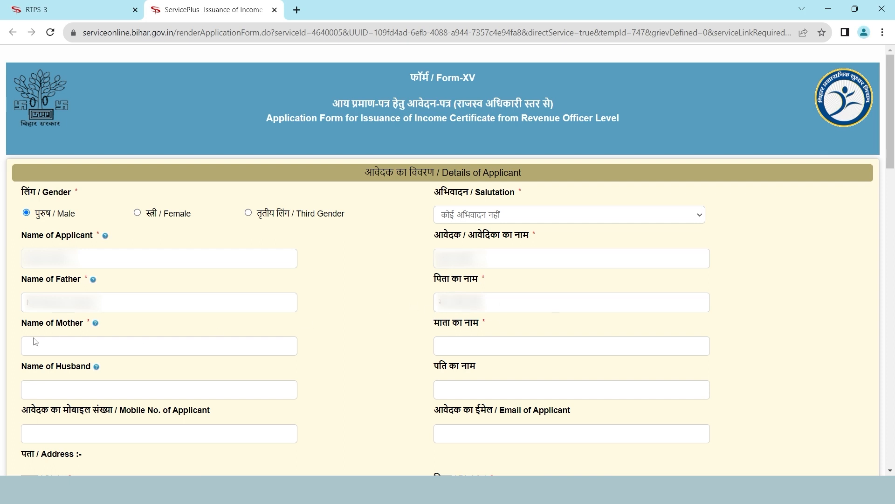
Enter the mother's name, then begin entering the applicant's mobile number
click(79, 349)
text(M)
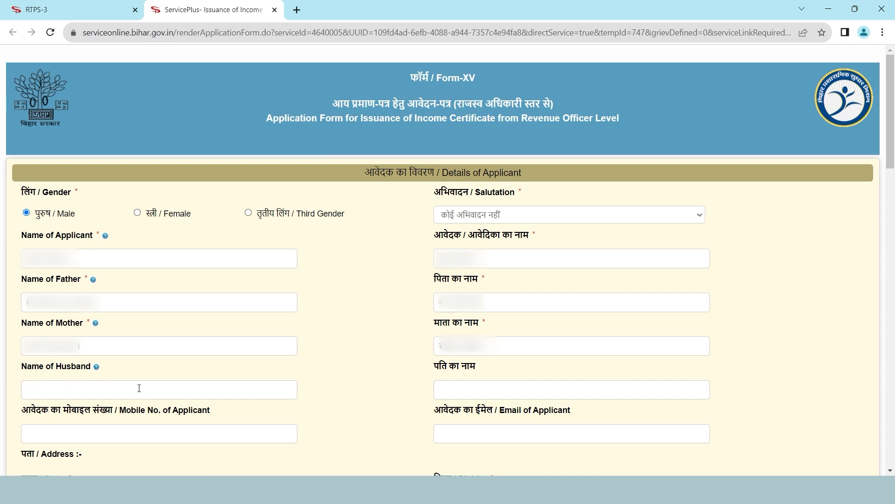
click(63, 438)
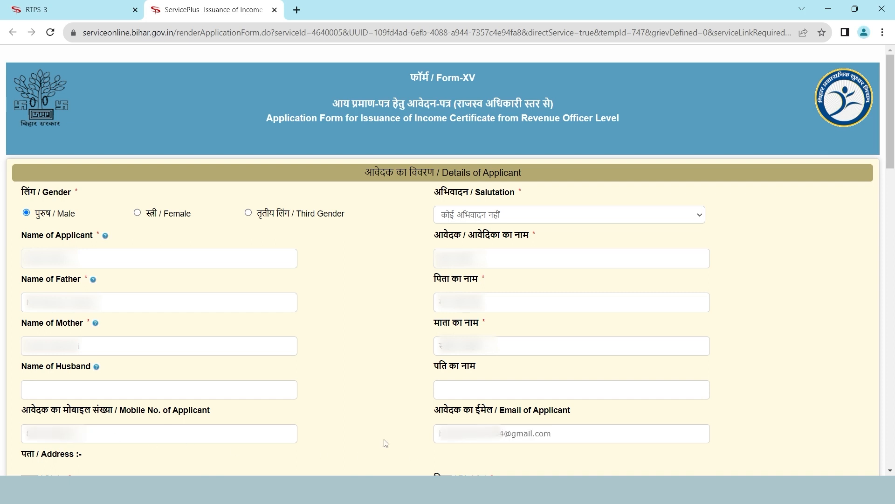
Set the address State to BIHAR and choose the applicant's district, sub-division and block
scroll(387, 443, down, 8)
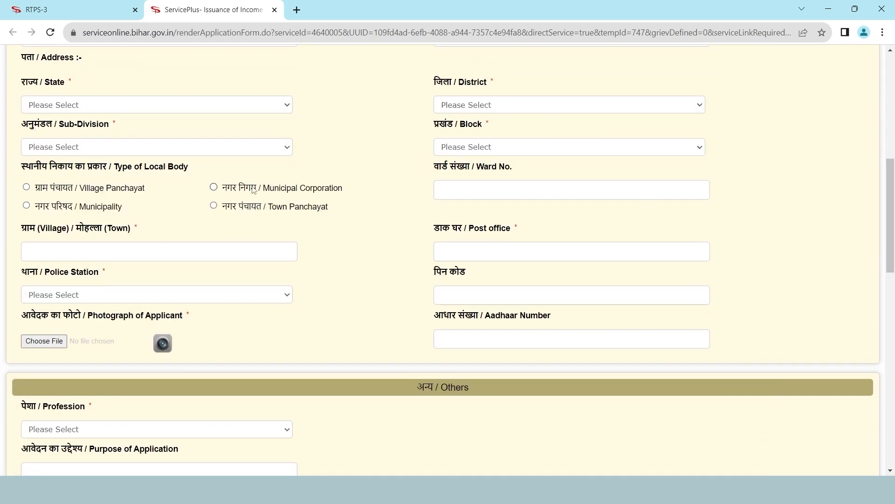
click(160, 108)
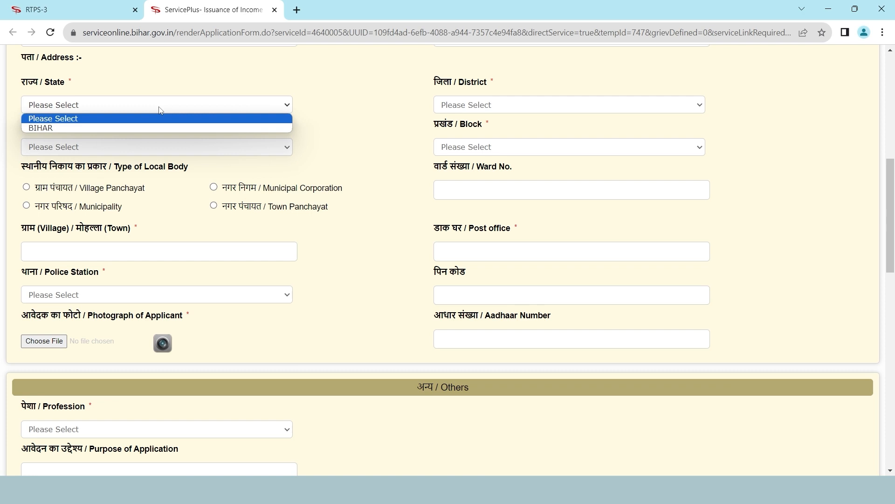
click(44, 128)
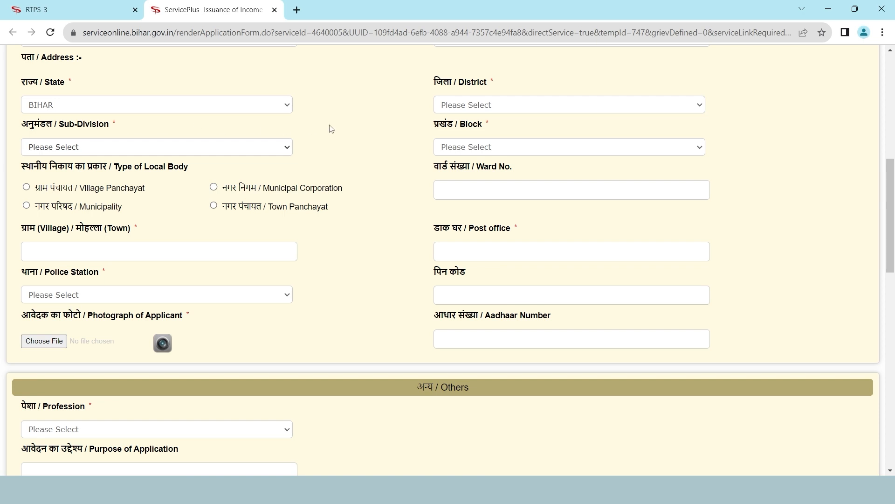
click(480, 108)
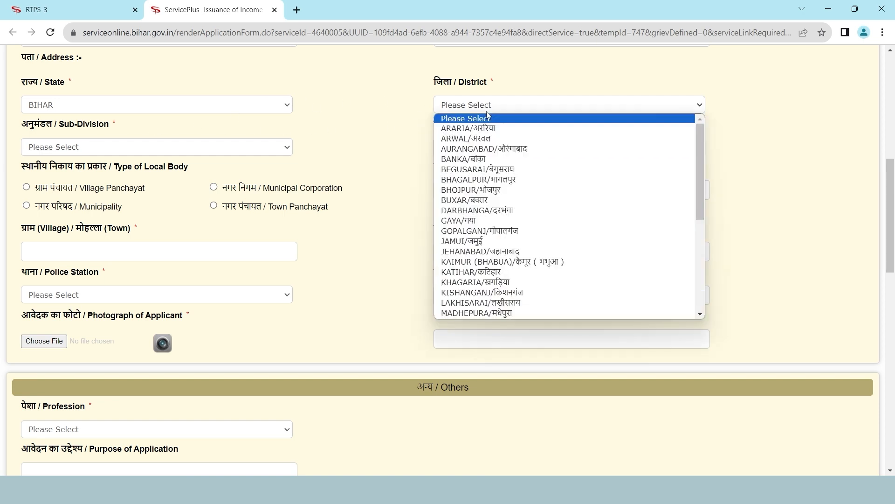
click(459, 281)
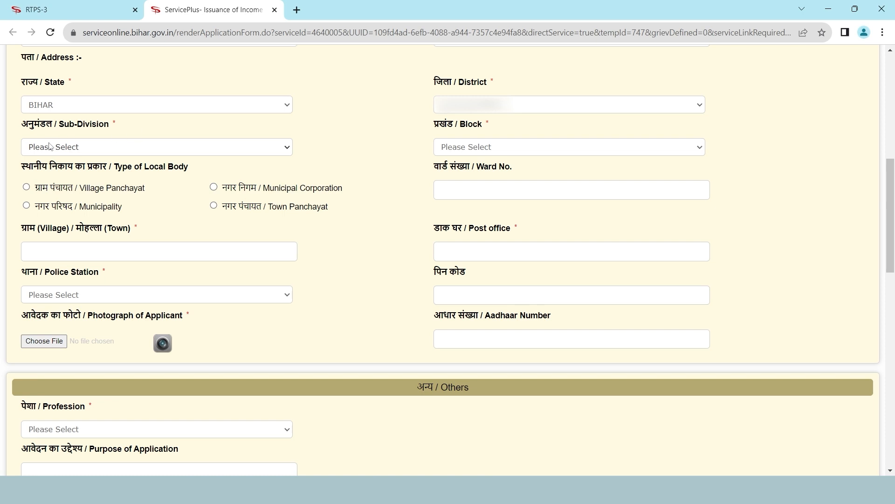
click(150, 153)
click(146, 157)
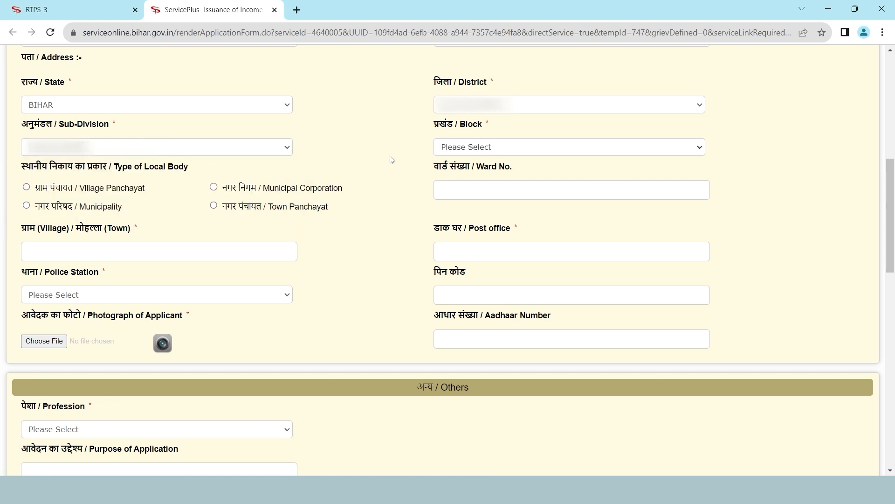
click(491, 150)
click(475, 183)
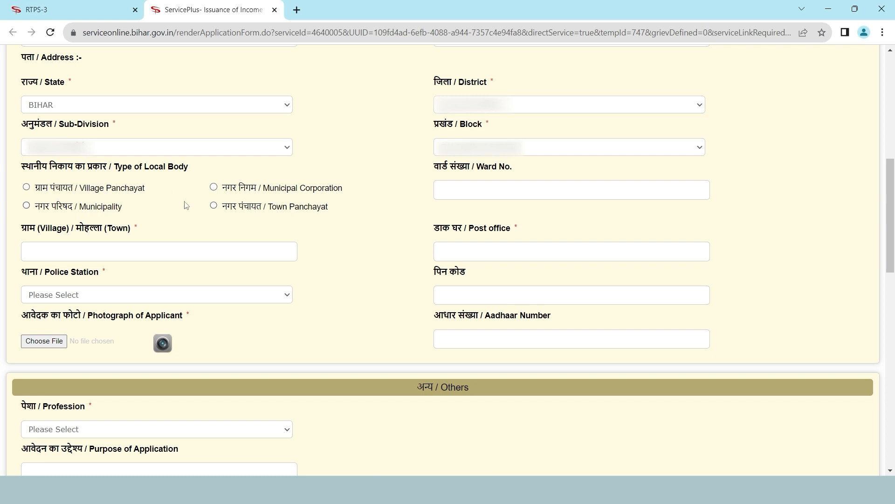
Choose Village Panchayat and the panchayat, enter ward 8 and the village, and pick the police station
click(26, 187)
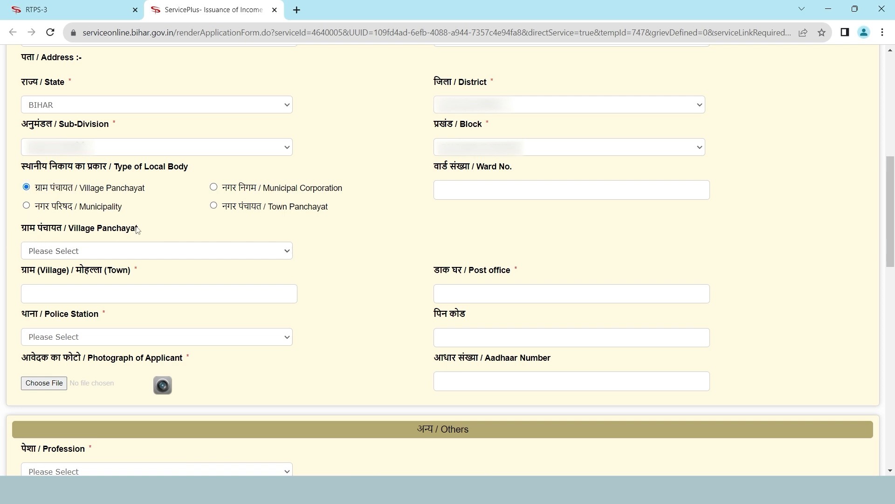
click(139, 250)
click(111, 258)
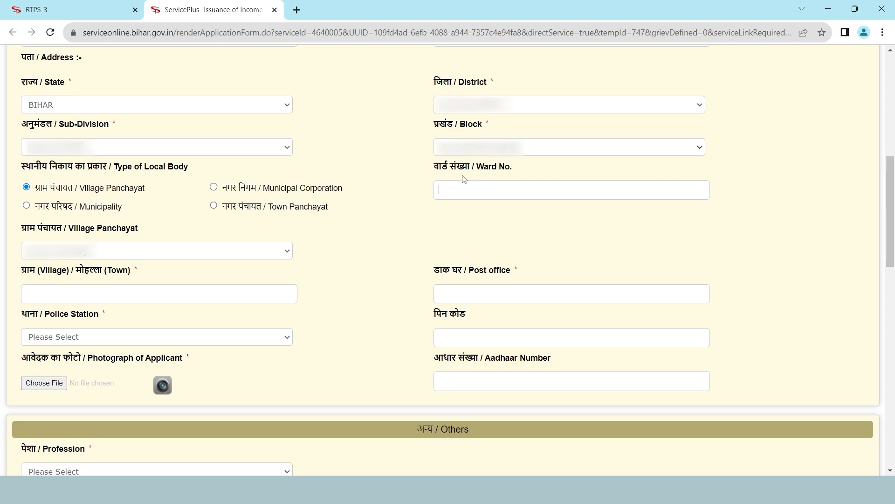
click(487, 191)
text(8)
click(74, 297)
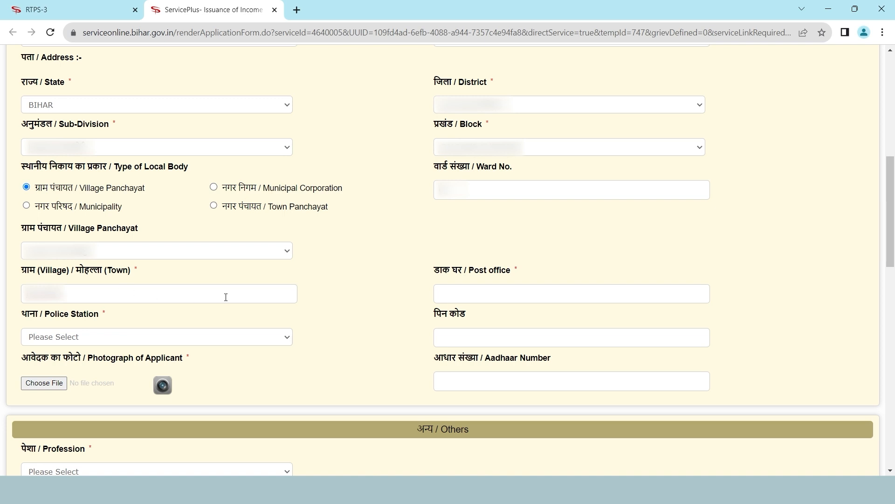
text(...)
click(121, 333)
click(121, 295)
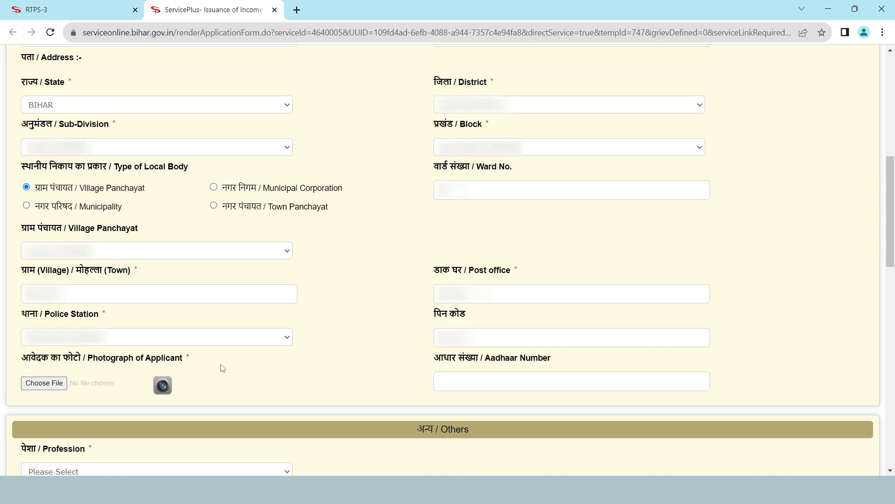
click(49, 386)
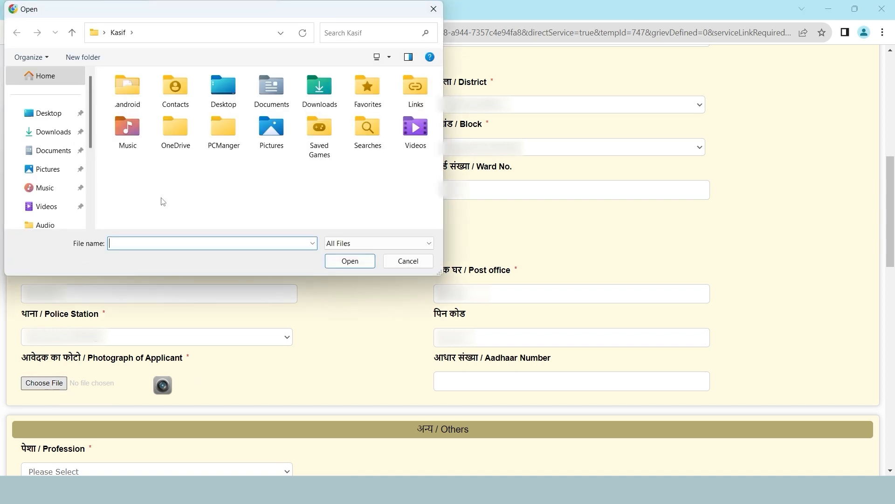
click(51, 132)
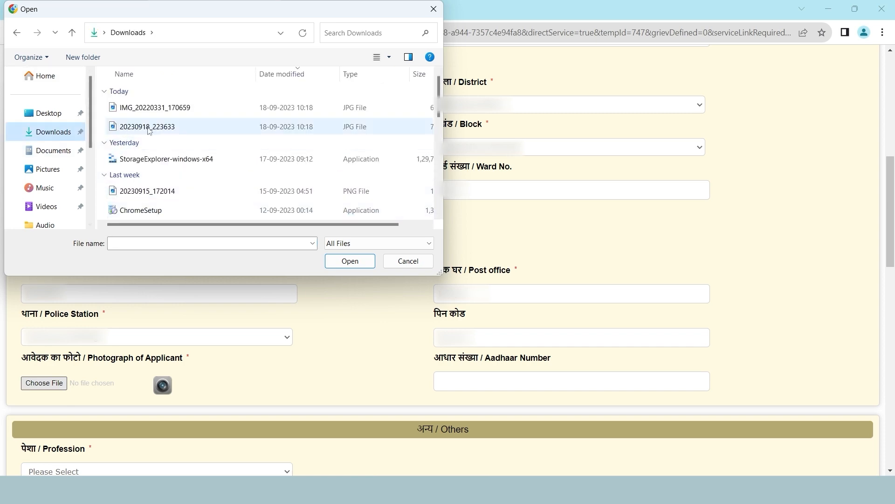
click(155, 128)
click(361, 260)
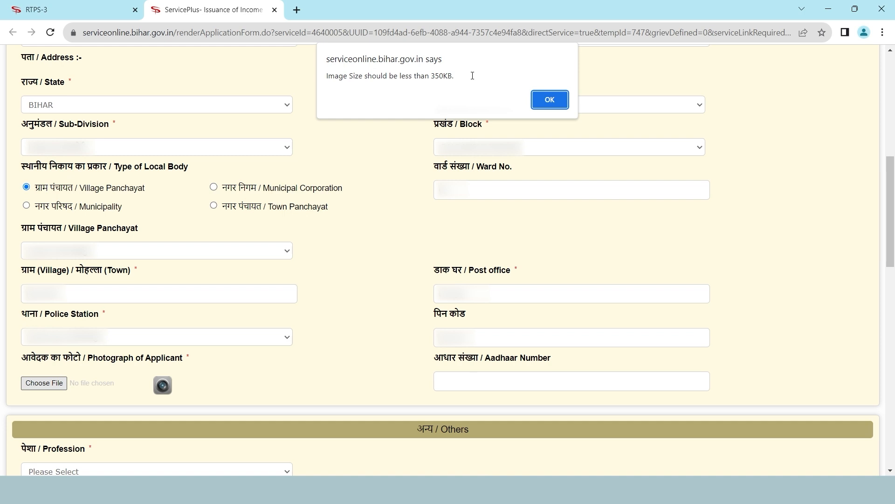
key(Return)
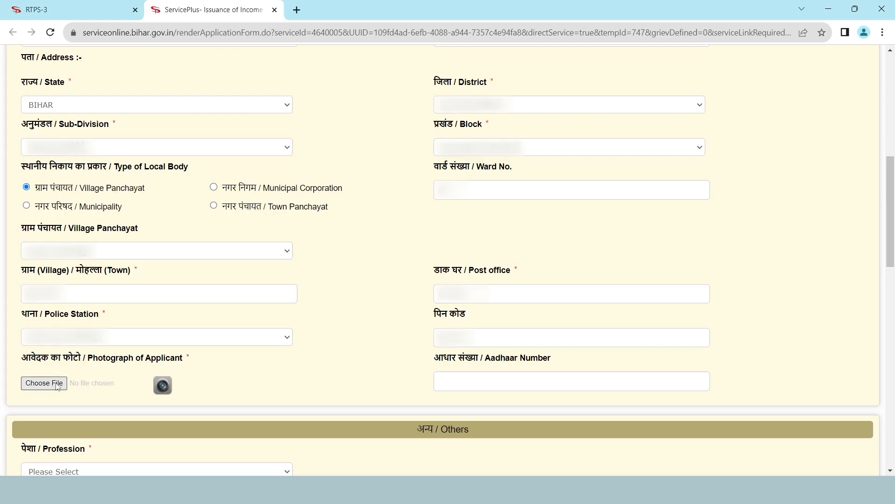
Attach 20230918_223633 (2) from Downloads as the applicant's photograph
click(41, 383)
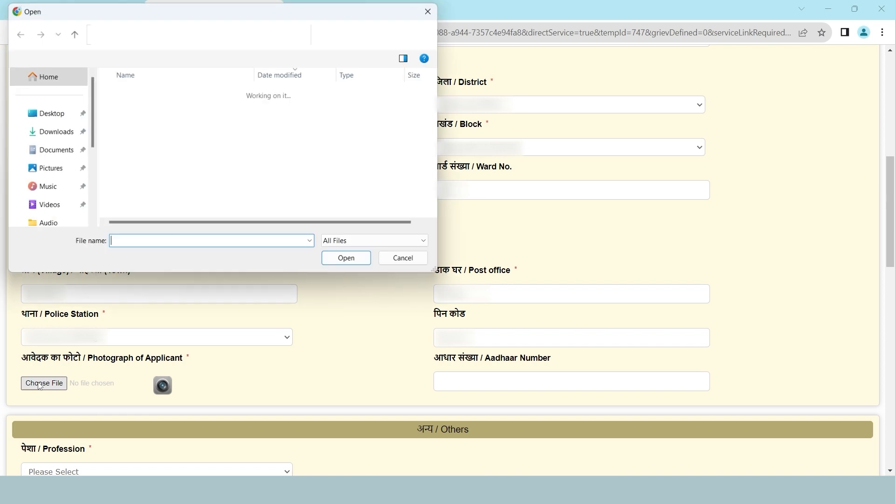
click(176, 108)
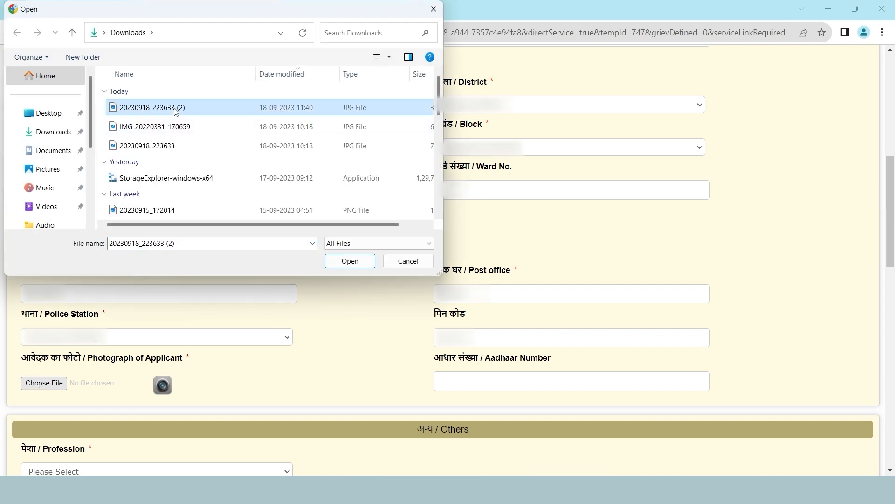
click(349, 261)
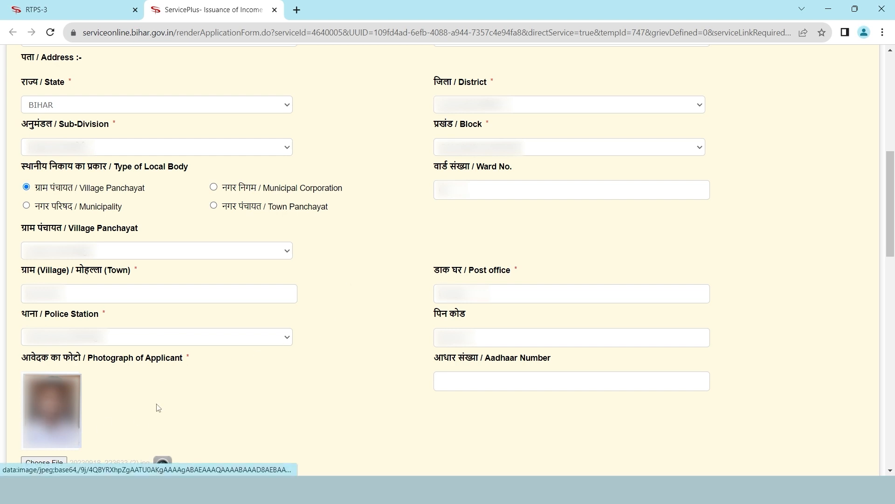
scroll(239, 417, down, 10)
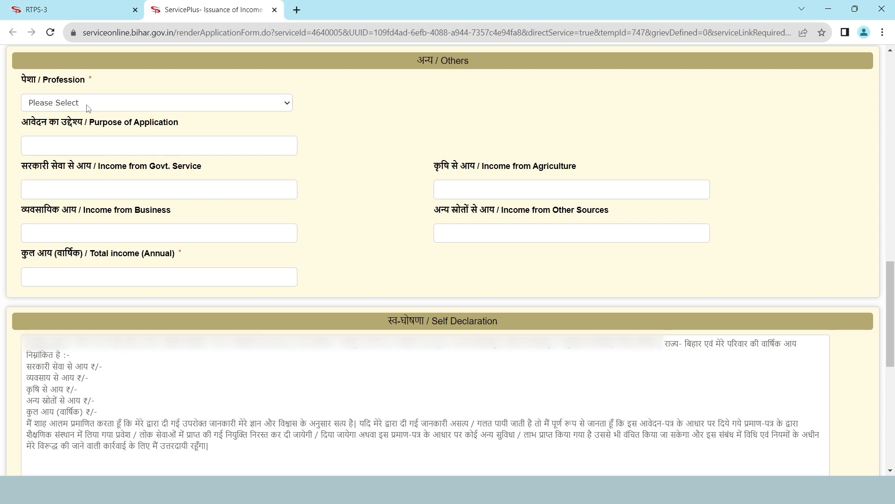
Set Profession to छात्र / Student and enter 'Admission' as the purpose of application
click(127, 105)
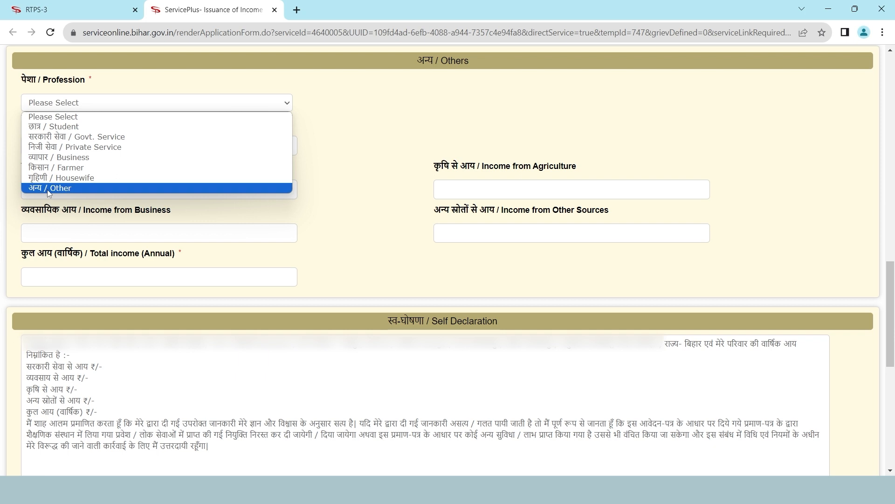
click(57, 127)
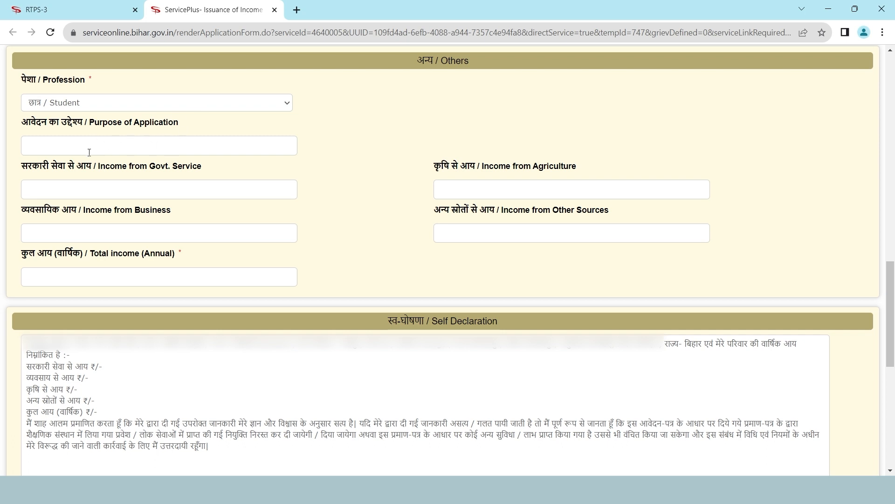
click(59, 147)
text(Admission)
scroll(185, 126, down, 1)
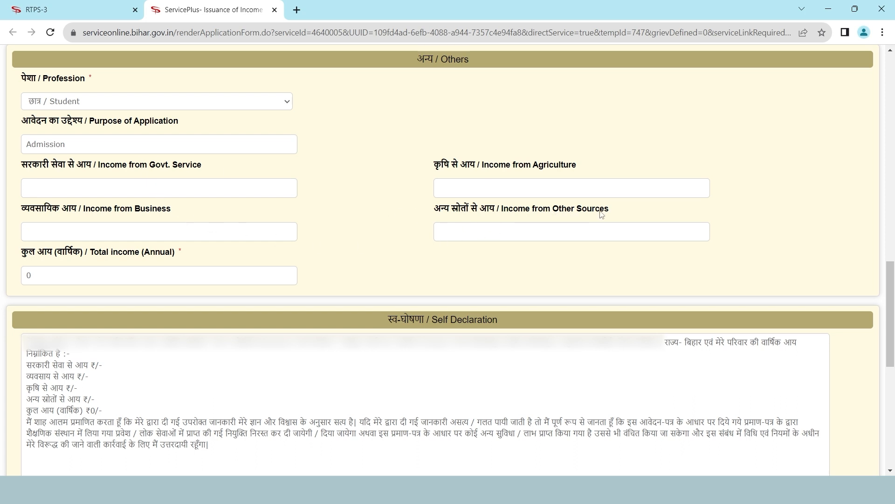
Enter agriculture income 60000 and change other-source income from 90000 to 30000
click(439, 230)
text(90000)
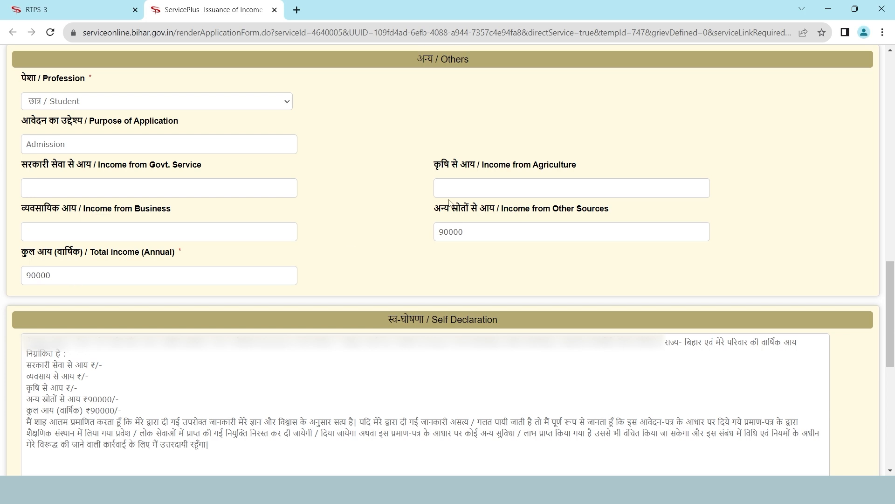
click(466, 188)
text(60000)
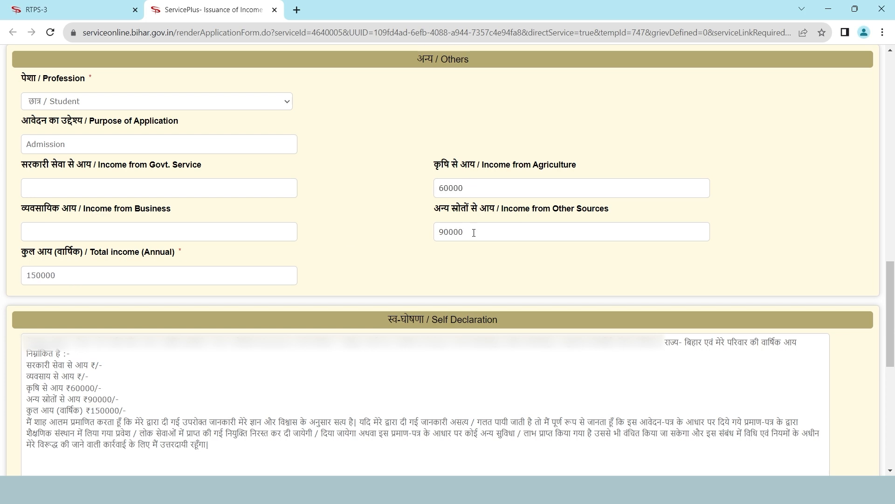
click(471, 235)
key(BackSpace)
key(BackSpace)
key(BackSpace)
key(BackSpace)
key(BackSpace)
text(30000)
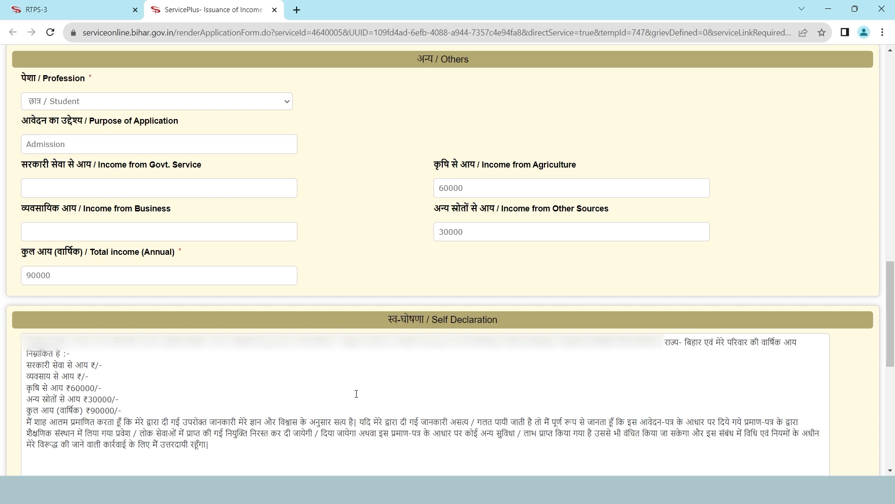
Refresh the captcha, enter its characters, proceed, and accept the reminder to save the draft
scroll(356, 394, down, 10)
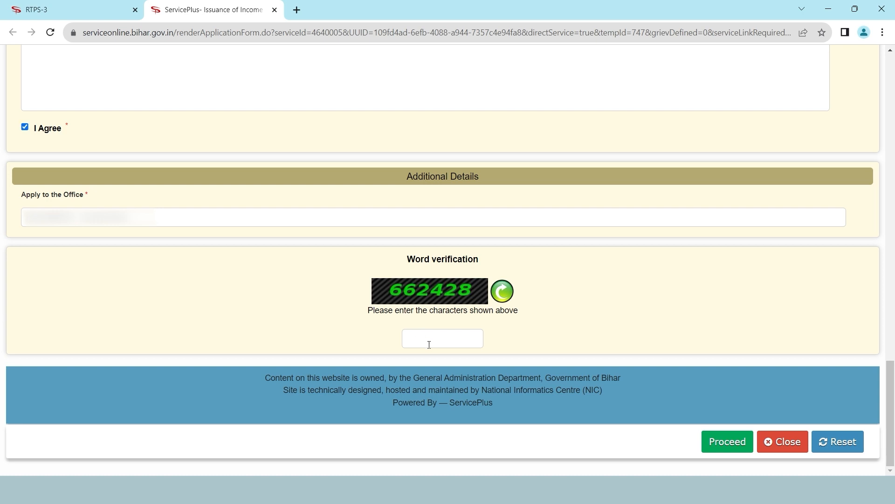
click(508, 296)
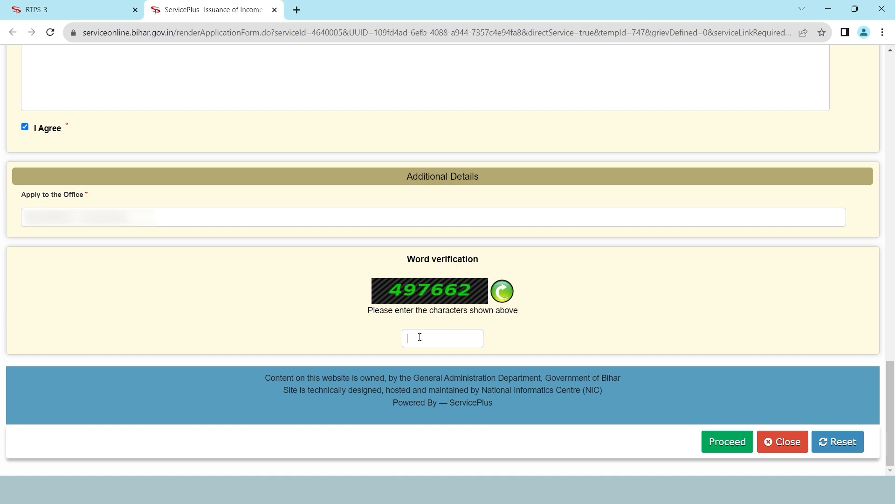
text(497662)
click(724, 445)
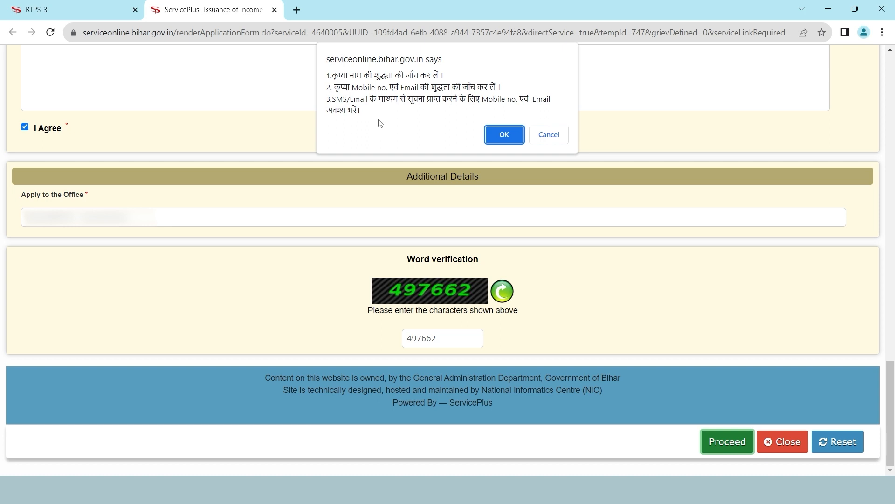
click(499, 141)
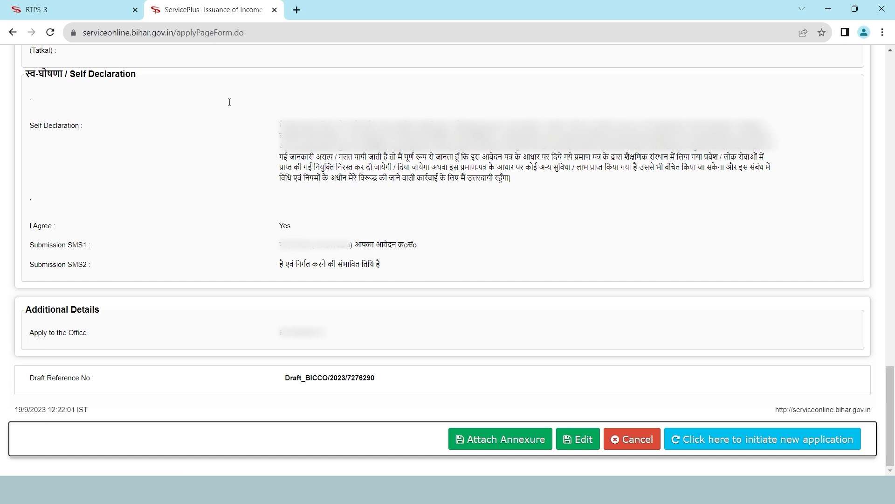
Review the draft application preview from top to bottom, then go to the Attach Enclosure(s) page
key(Home)
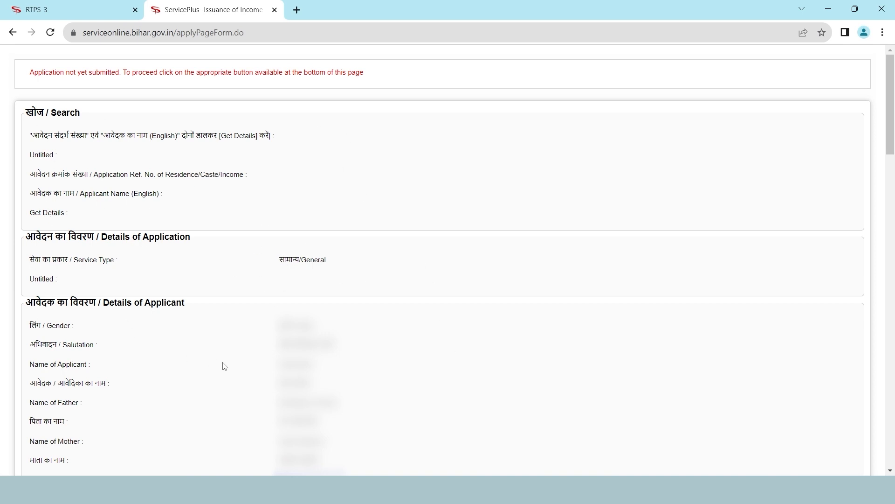
scroll(224, 366, down, 9)
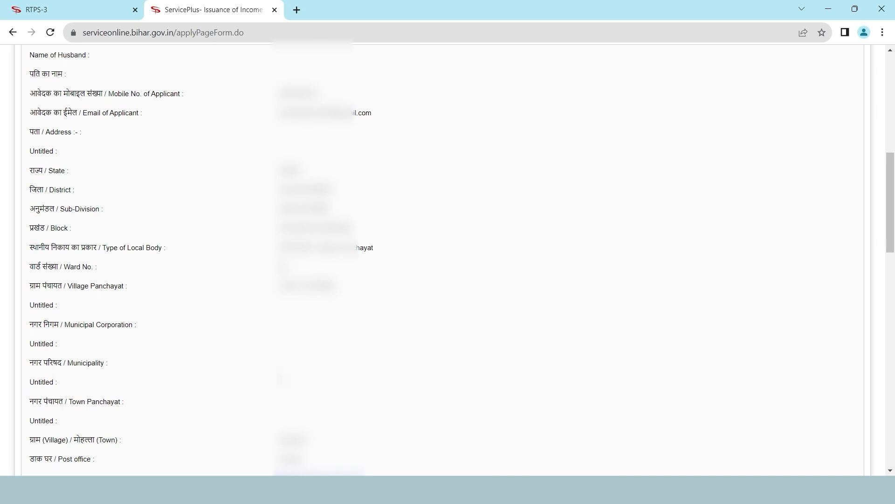
scroll(278, 378, down, 20)
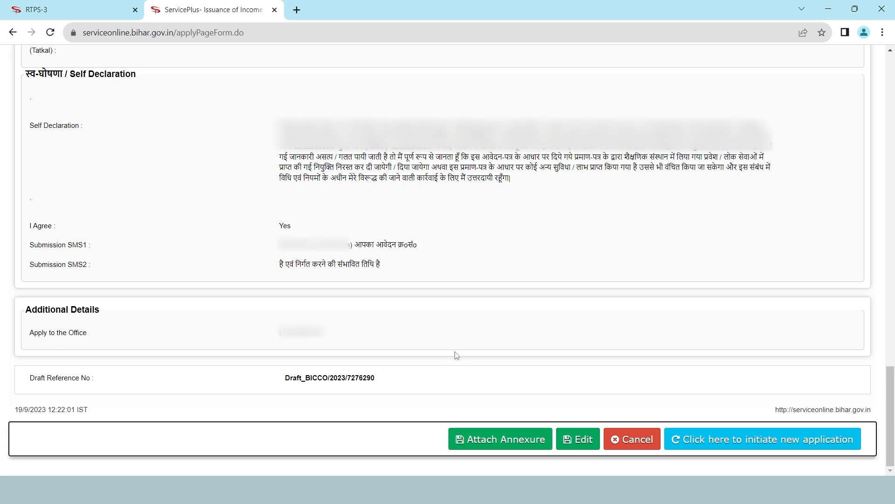
click(475, 442)
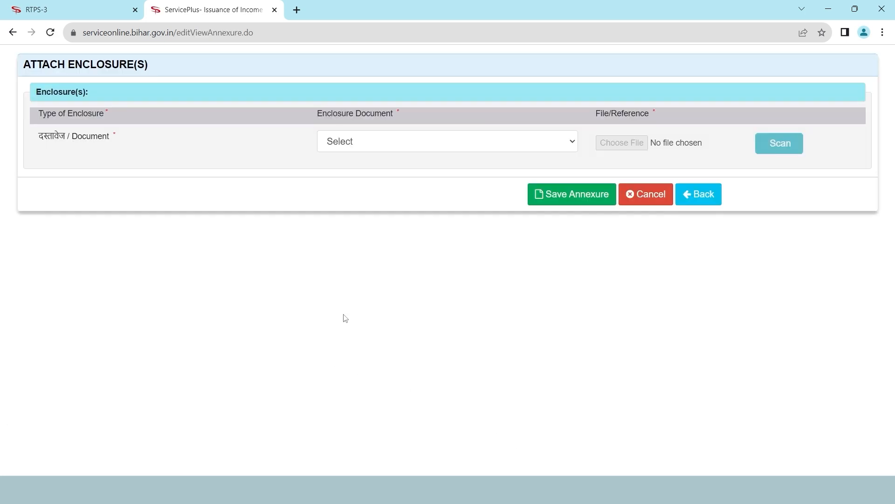
Choose आधार कार्ड (Aadhaar card) from the Enclosure Document list
click(373, 149)
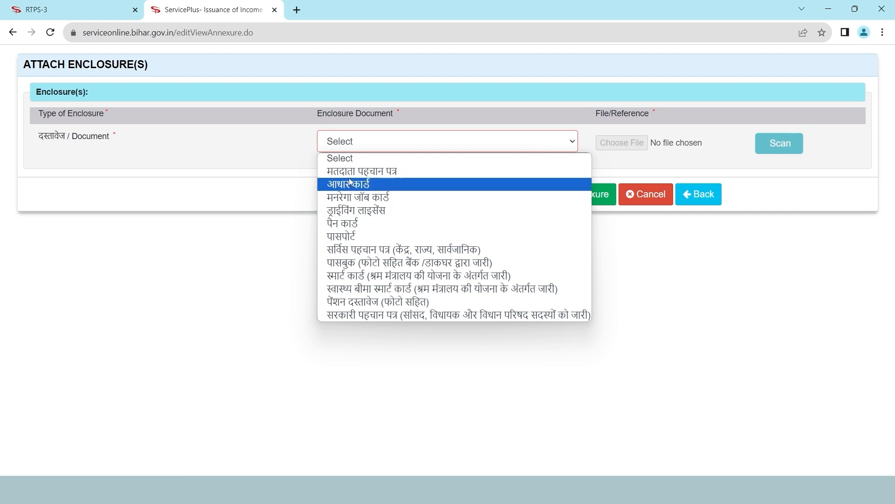
click(334, 185)
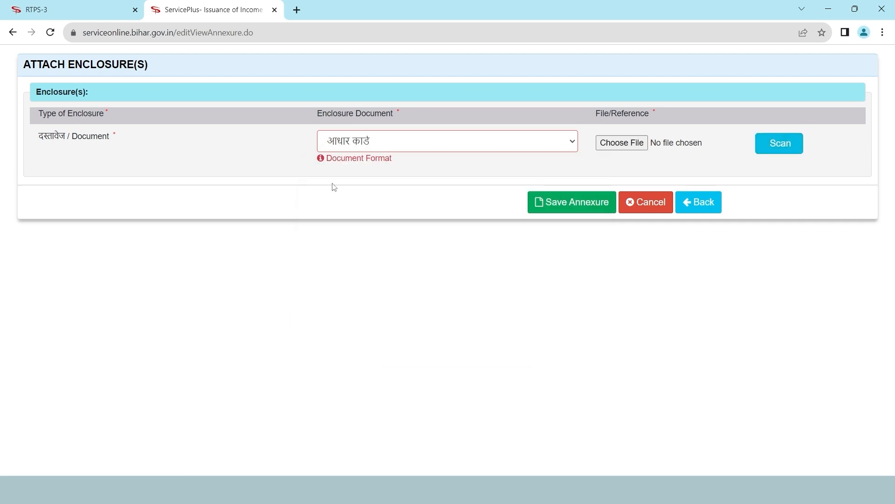
mouse_move(325, 162)
Attach IMG_20220331_170659.jpg from Downloads as the Aadhaar card file and save the annexure
click(639, 146)
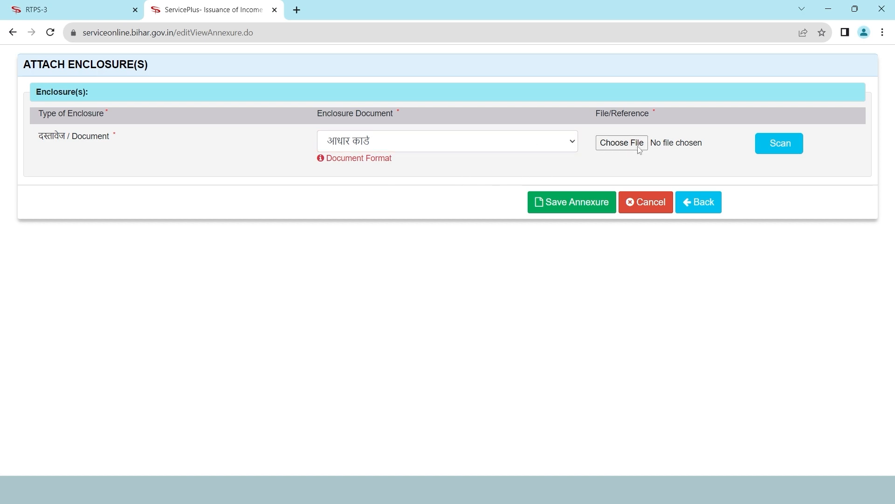
click(166, 128)
click(350, 261)
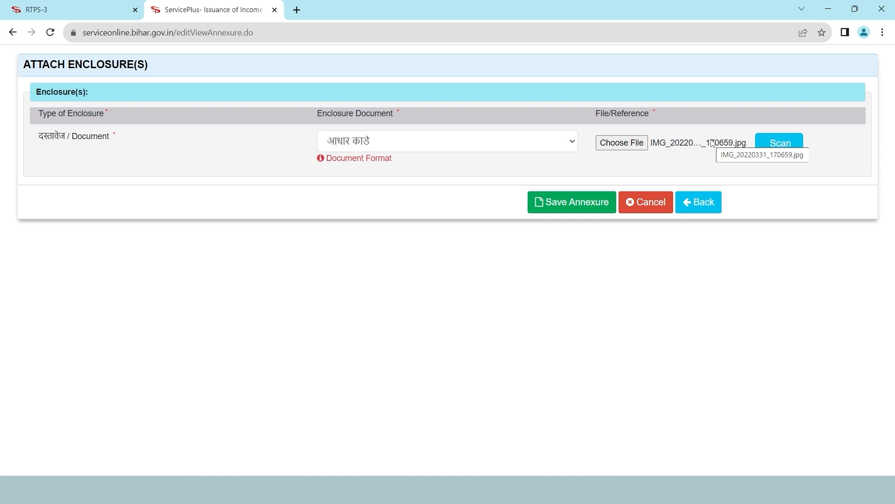
click(780, 149)
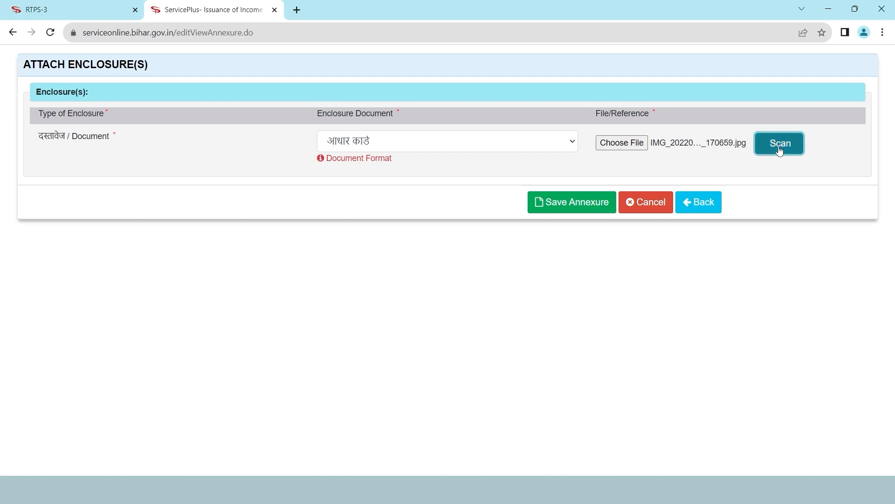
click(532, 187)
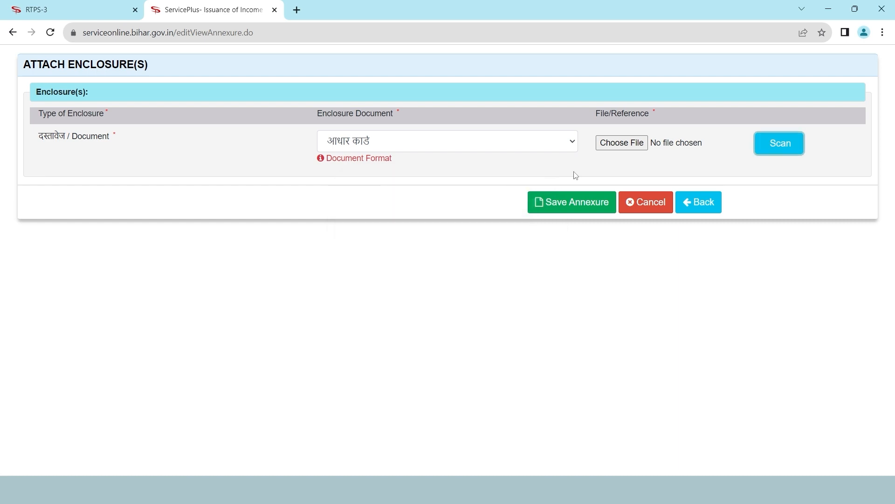
click(620, 149)
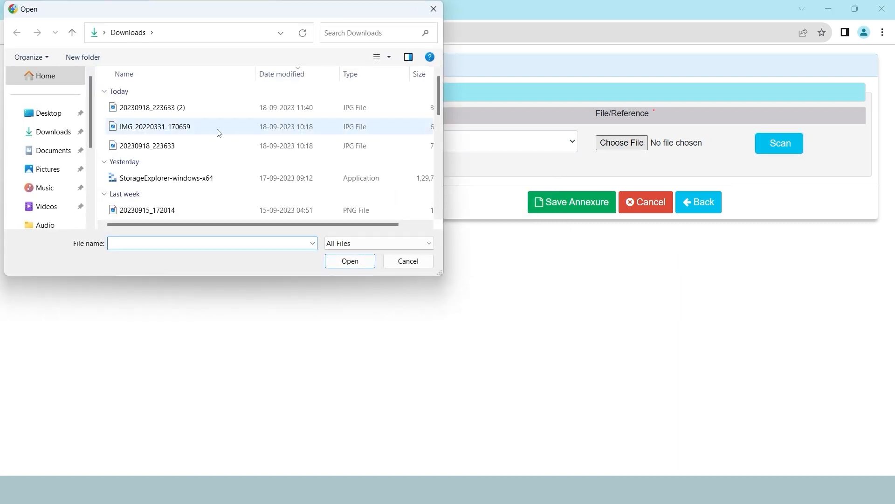
click(219, 133)
click(349, 262)
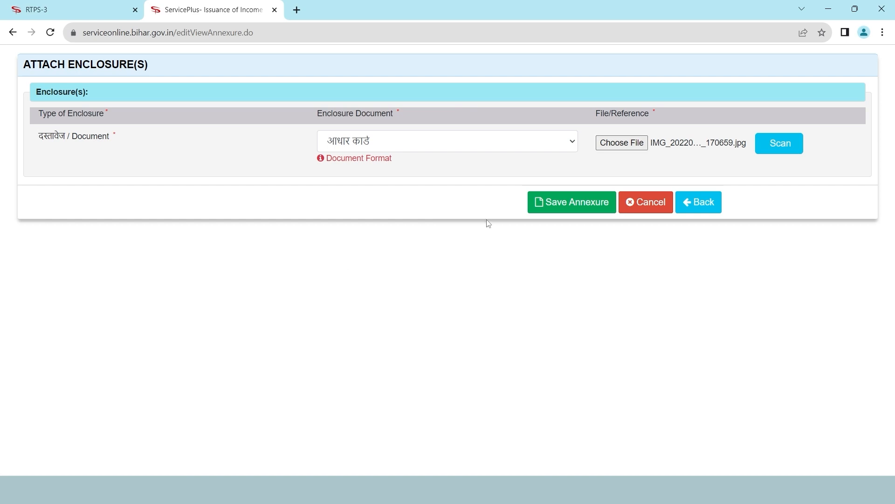
click(580, 206)
Save the Aadhaar card annexure and submit the income certificate application
click(572, 207)
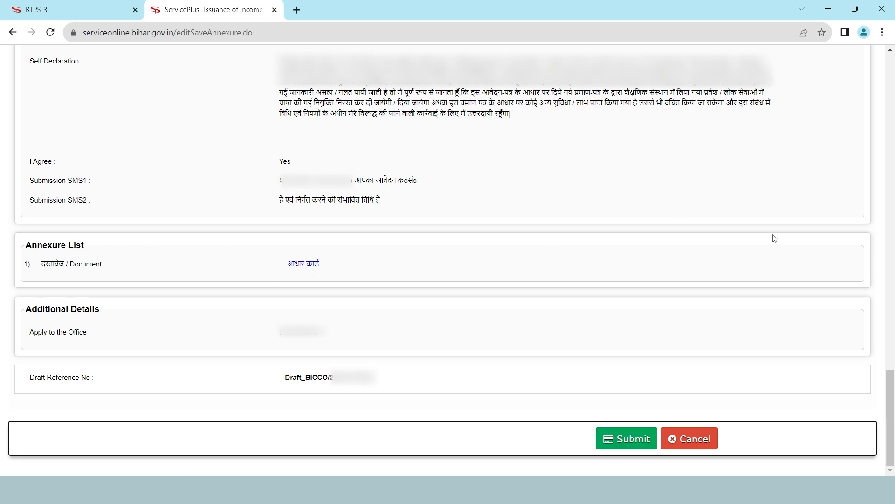
click(623, 444)
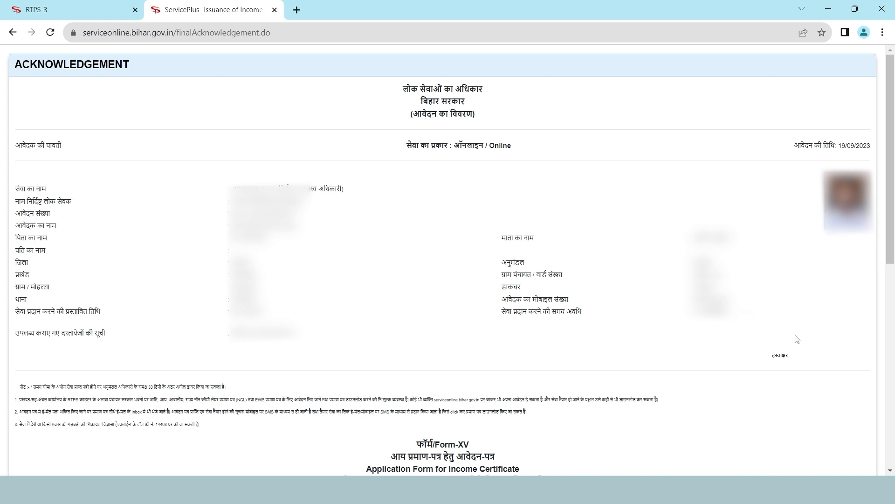
Scroll the acknowledgement down to the Form-XV details for Balrampur circle, Katihar district
scroll(805, 433, down, 8)
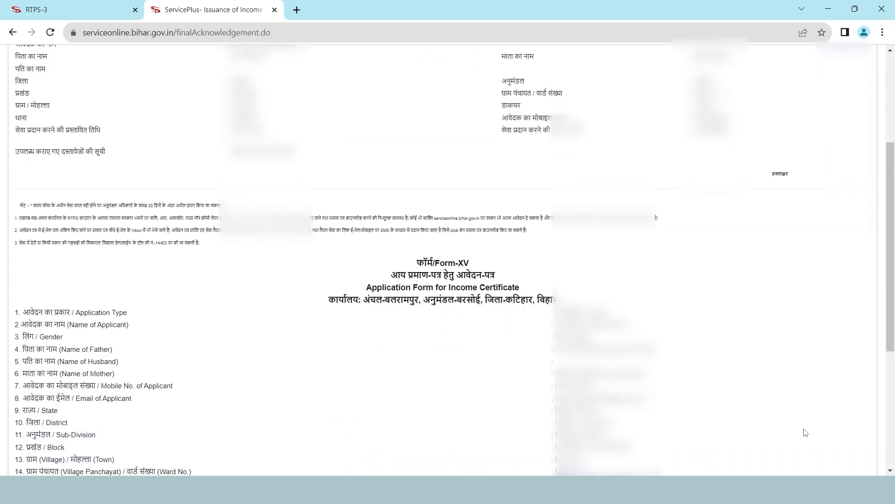